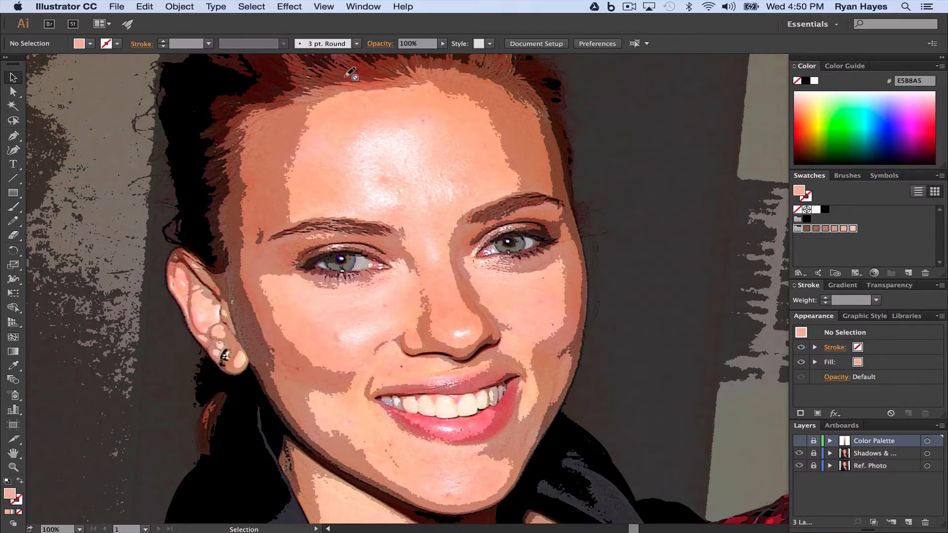
- Create a new layer above the Color Palette layer and name it Face
click(907, 522)
double_click(864, 441)
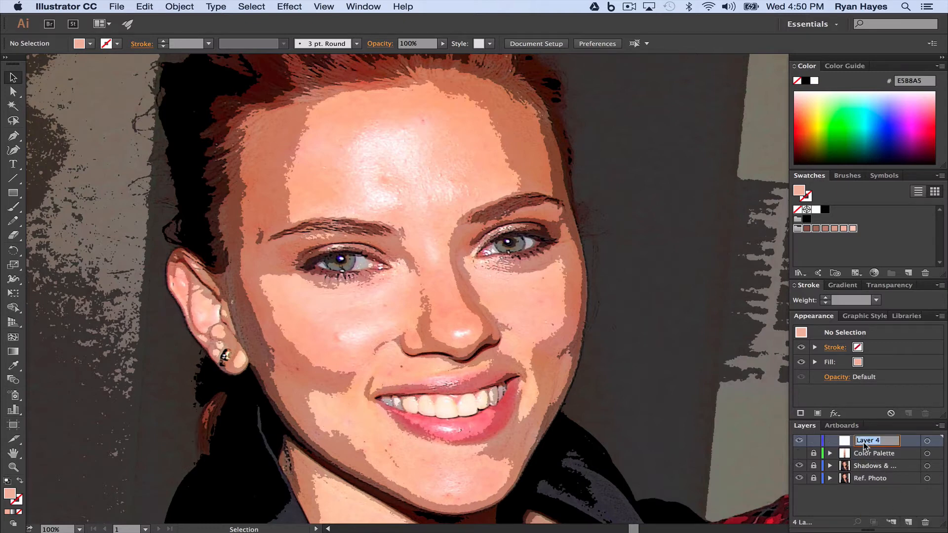
text(FA)
key(Return)
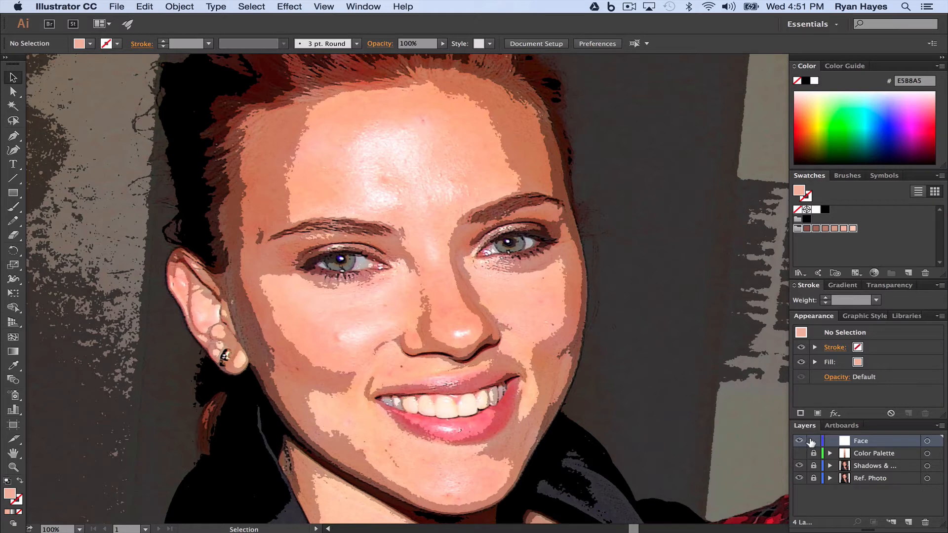
- Set up the Pen tool with no fill and a 2 pt black stroke
click(13, 135)
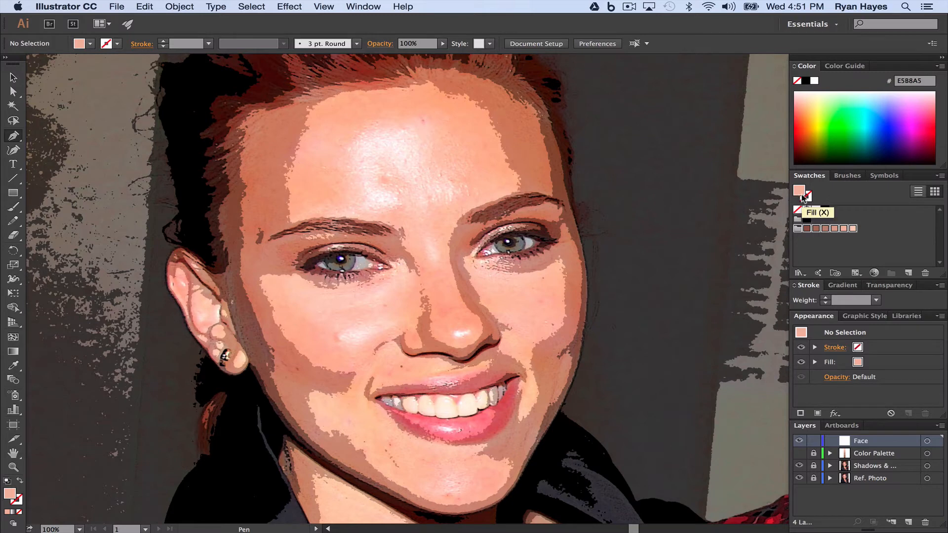
click(796, 210)
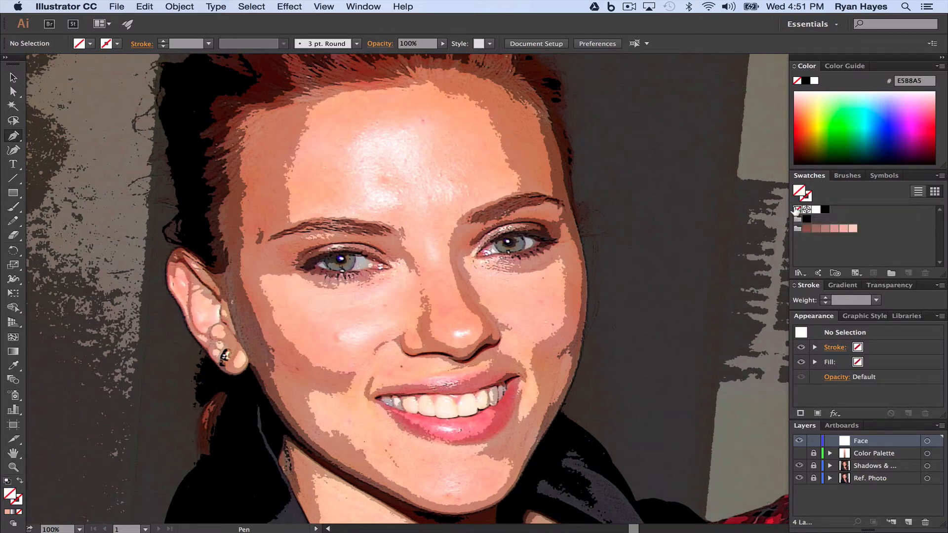
click(825, 209)
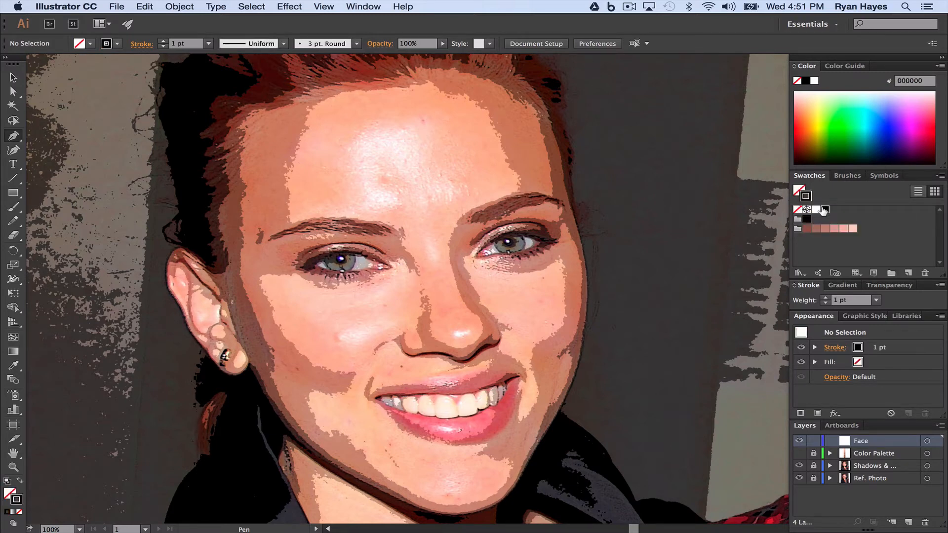
click(876, 300)
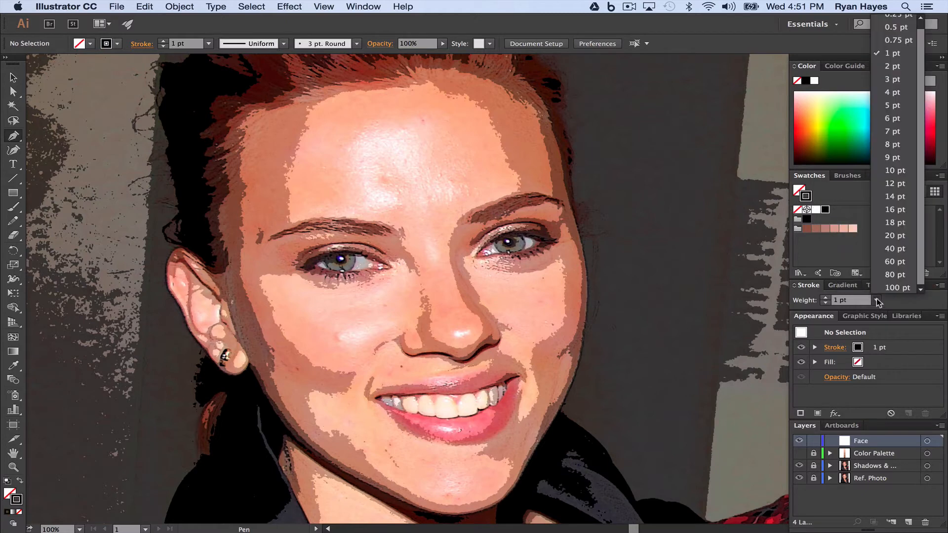
click(894, 69)
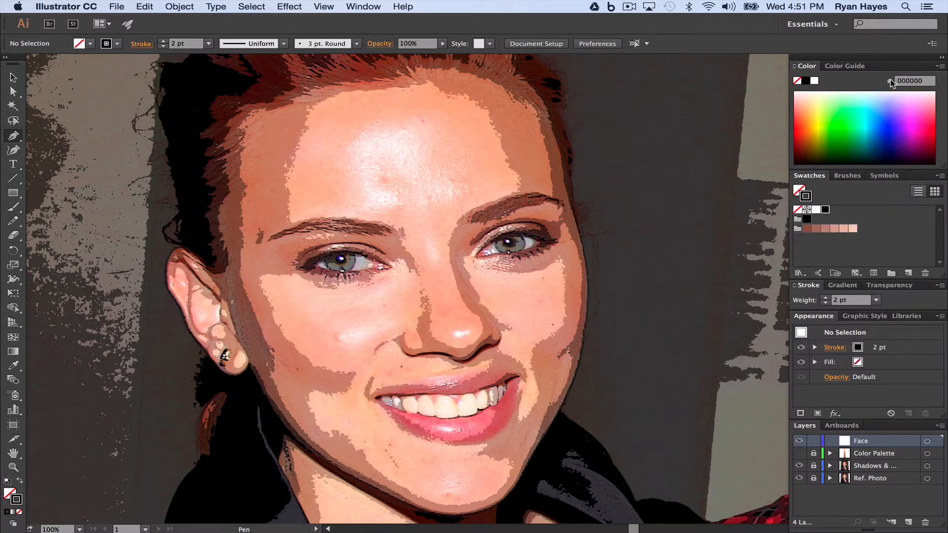
- Hide the shadows layer and start the face outline from the hairline at the temple down to the cheek beside the smile
click(800, 465)
click(800, 465)
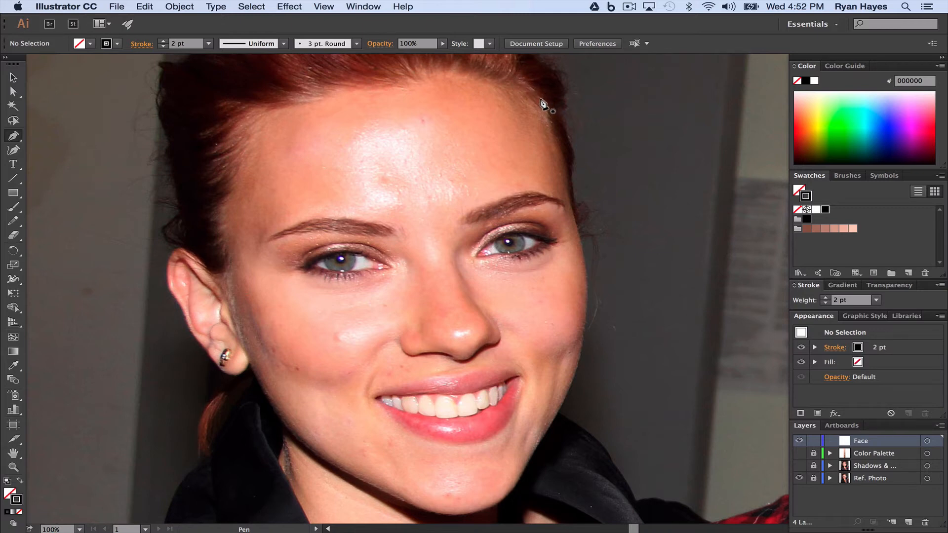
drag(545, 103, 567, 155)
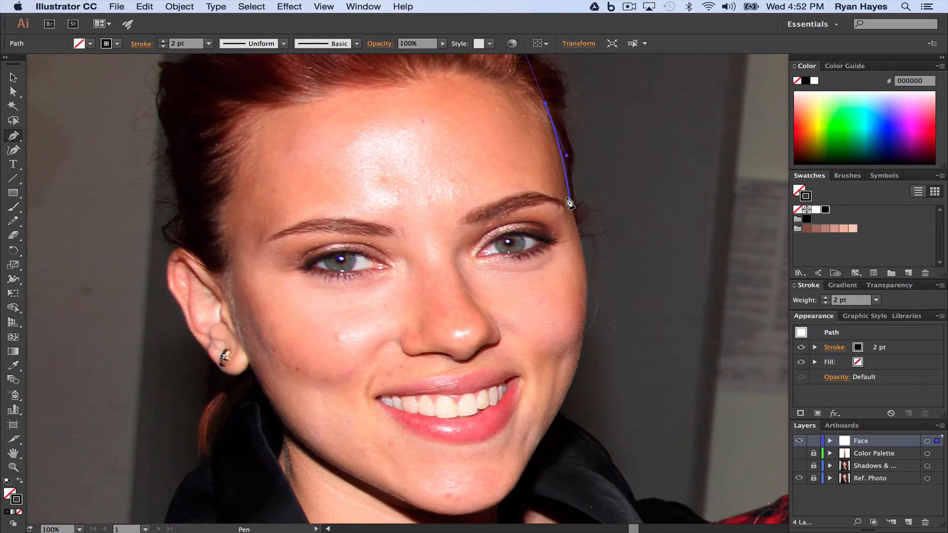
click(568, 202)
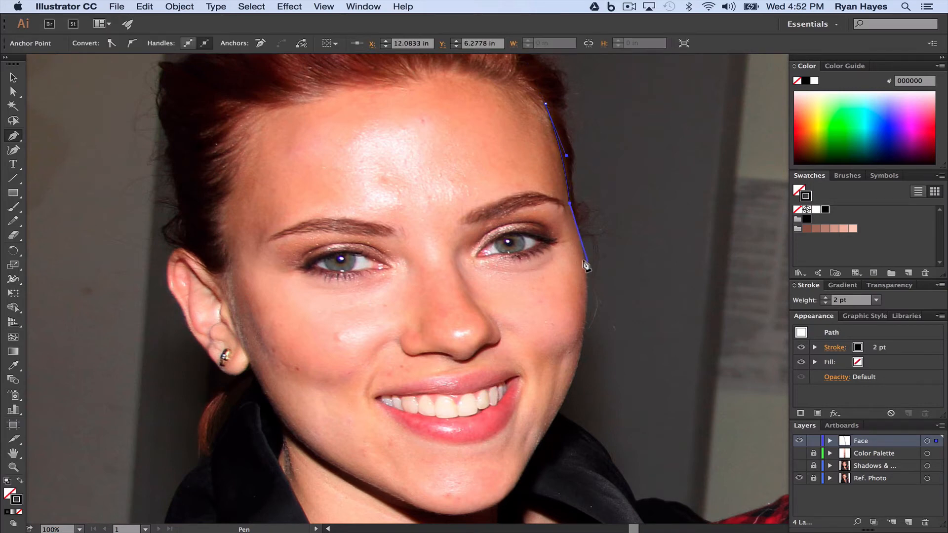
mouse_move(588, 298)
mouse_down()
mouse_move(578, 308)
mouse_move(586, 329)
mouse_move(586, 320)
mouse_up()
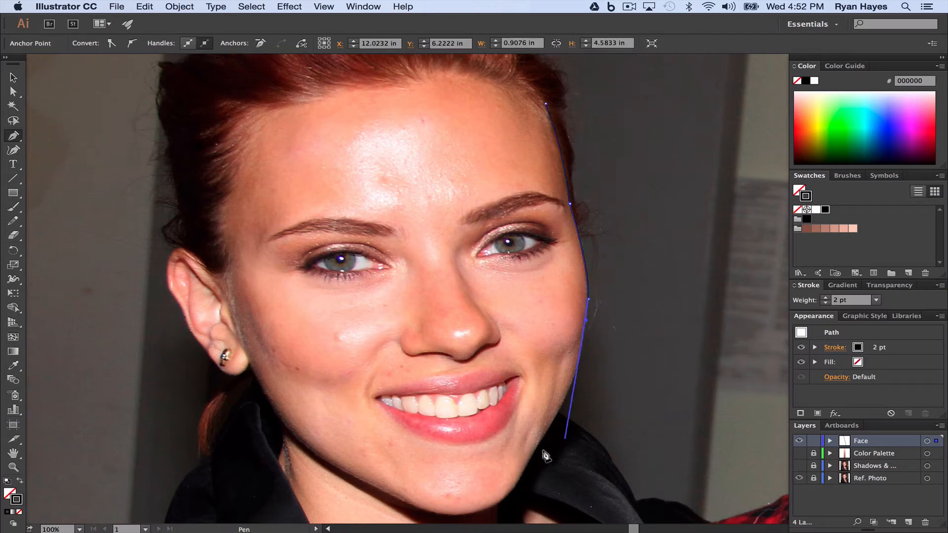
drag(543, 439, 499, 494)
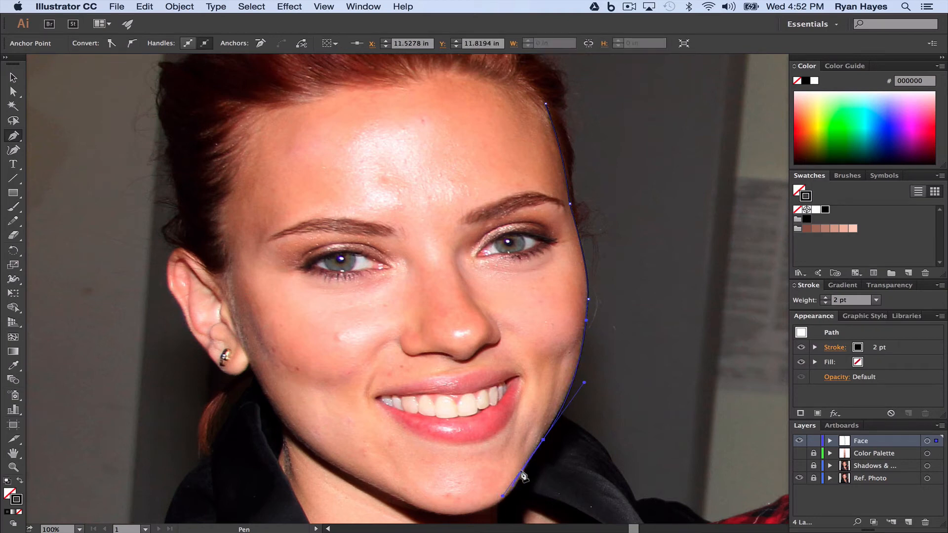
key(super+z)
drag(563, 406, 553, 423)
key(super+z)
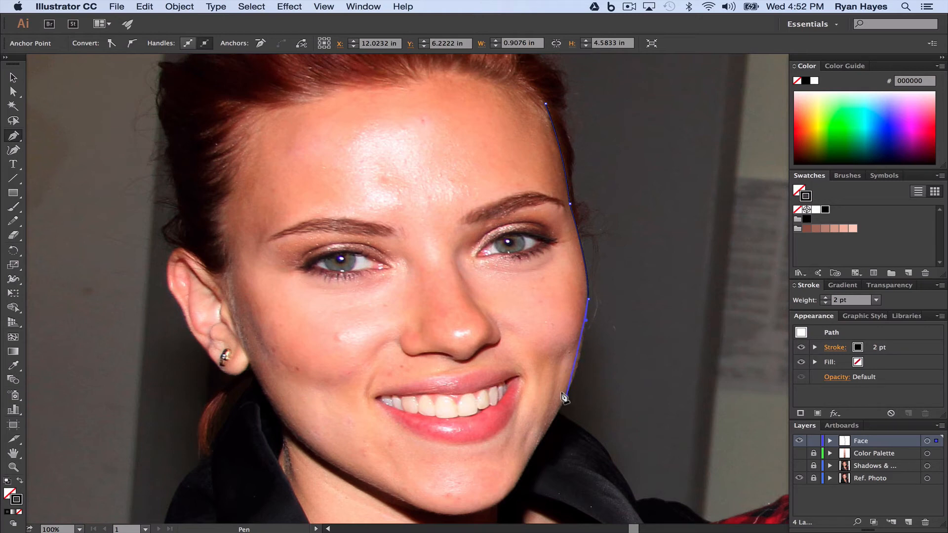
- Continue the face outline down the jaw, around the chin and up the other jawline to the base of the earlobe
drag(567, 397, 553, 413)
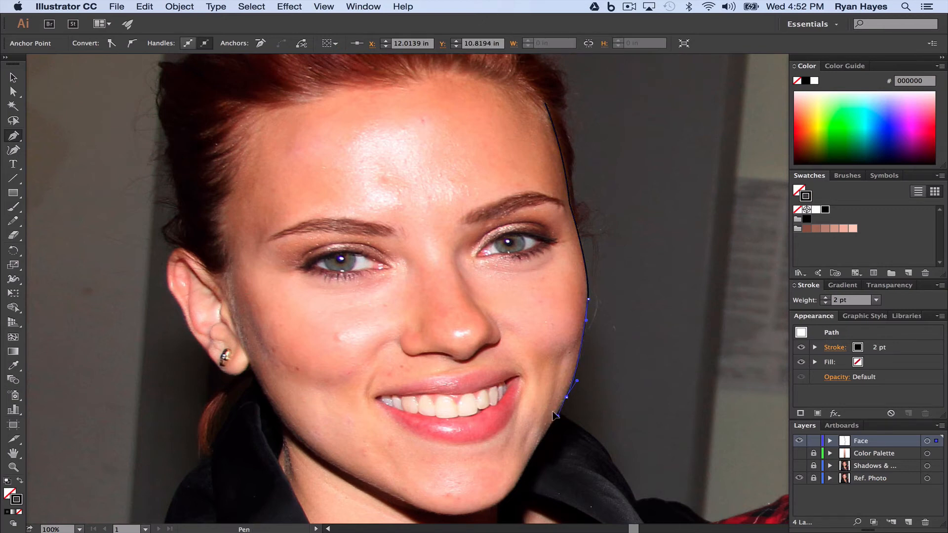
drag(529, 461, 526, 464)
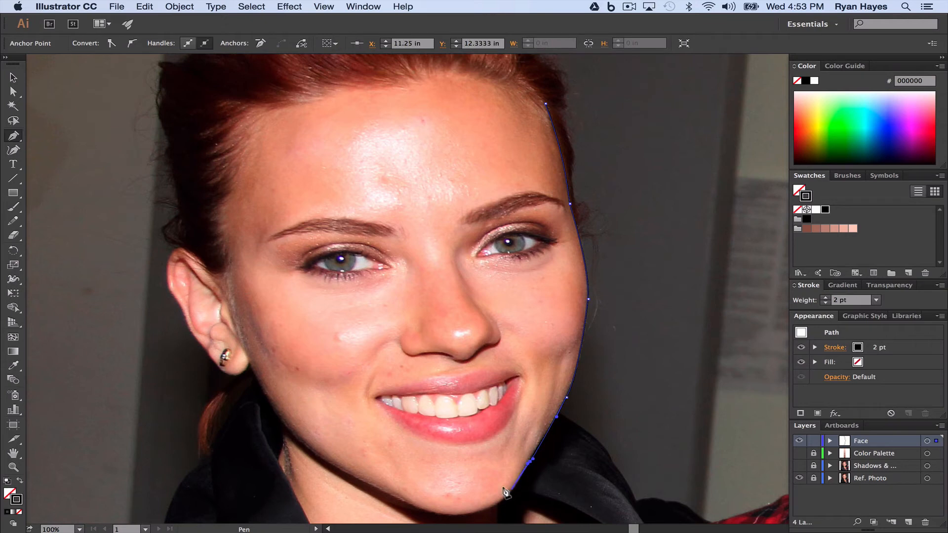
drag(433, 514, 381, 493)
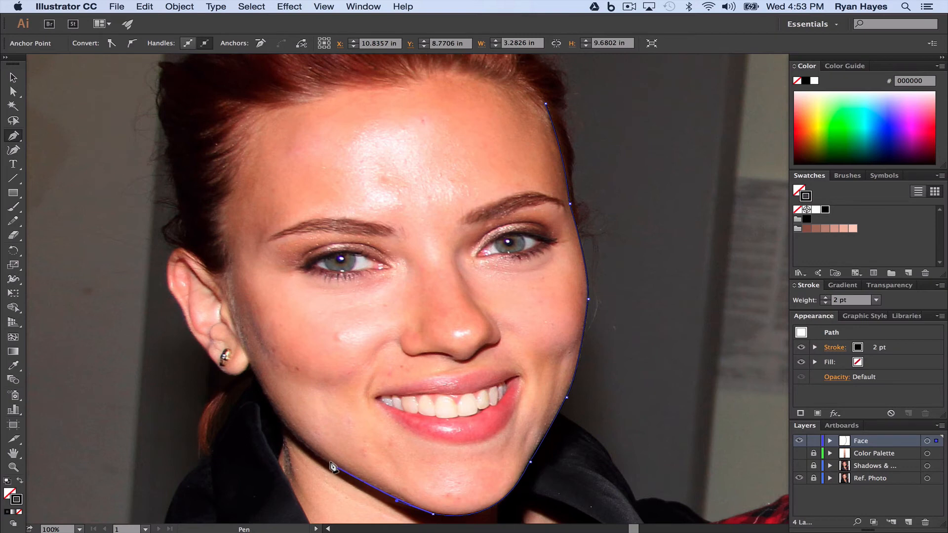
click(316, 456)
drag(315, 456, 305, 450)
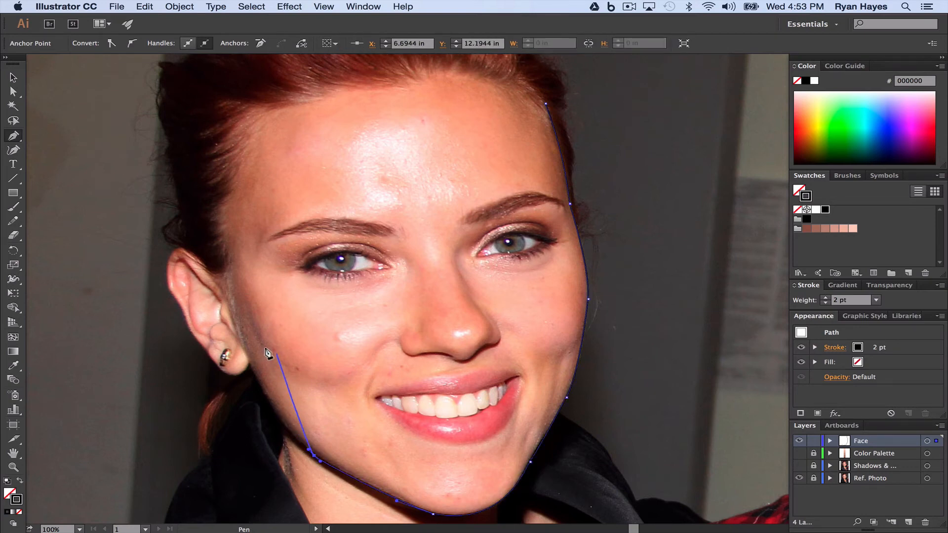
click(248, 365)
mouse_move(247, 364)
mouse_down()
mouse_move(236, 326)
mouse_move(243, 370)
mouse_up()
key(alt)
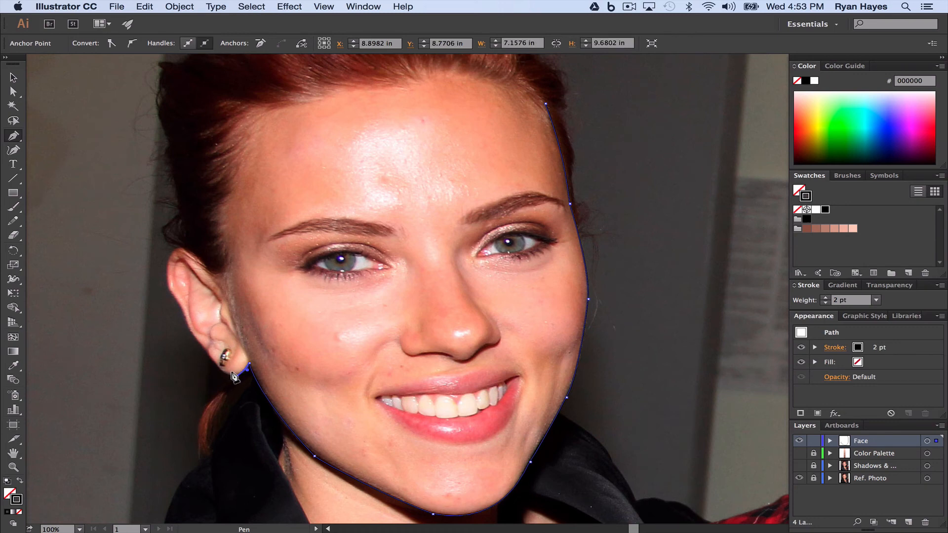
- Trace the outline around the earlobe and outer ear up to where the ear meets the hairline
drag(220, 372, 200, 356)
drag(206, 357, 234, 260)
alt+click(166, 284)
super+click(207, 282)
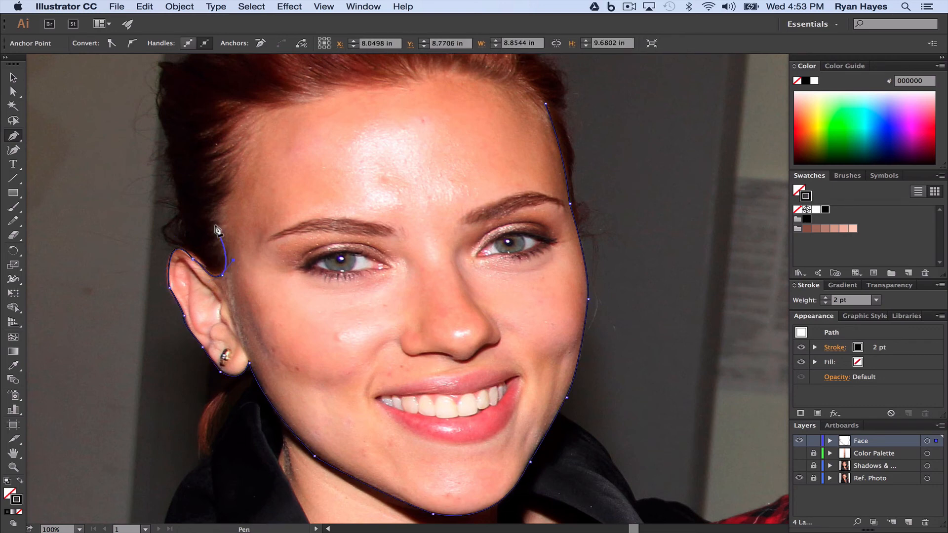
- Run the outline up the hairline and close it at the starting point with a curve over the top of the forehead
key(alt)
drag(229, 259, 241, 102)
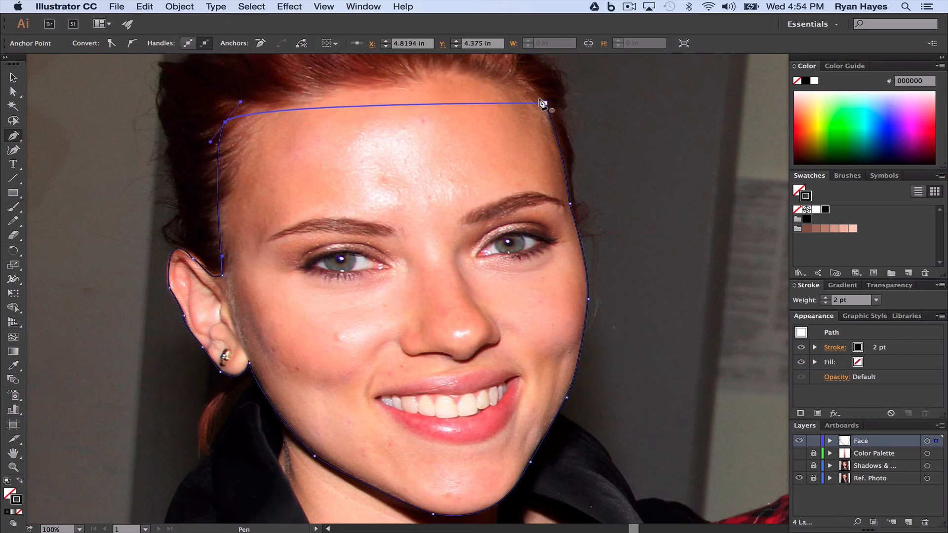
drag(543, 103, 651, 212)
key(v)
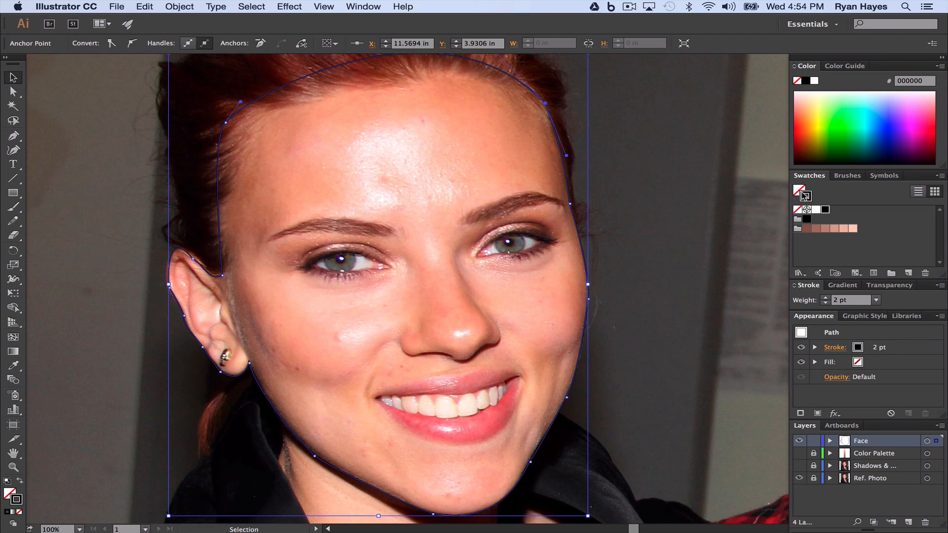
- Test the closed face shape with the lightest skin-tone swatch (FDD0BC) as its fill, and reset the fill to none
click(848, 229)
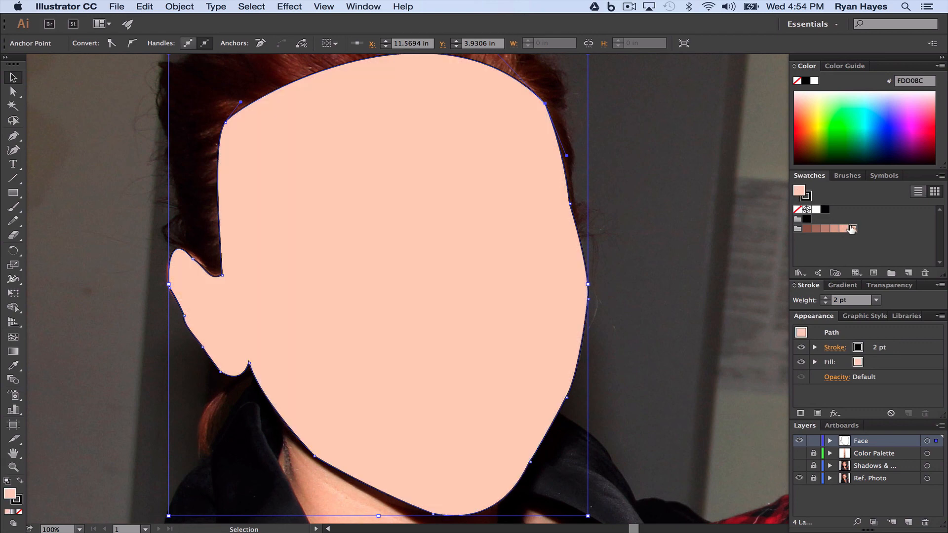
click(711, 275)
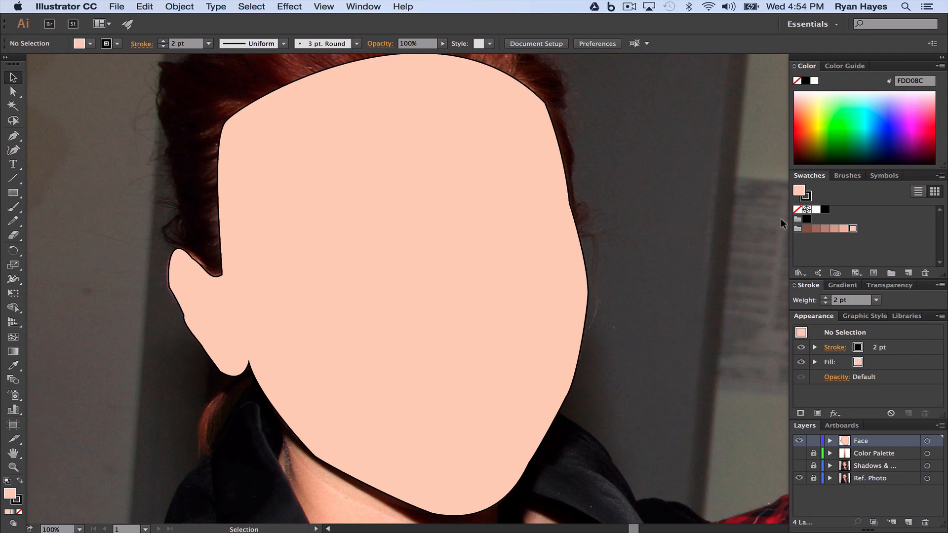
click(797, 209)
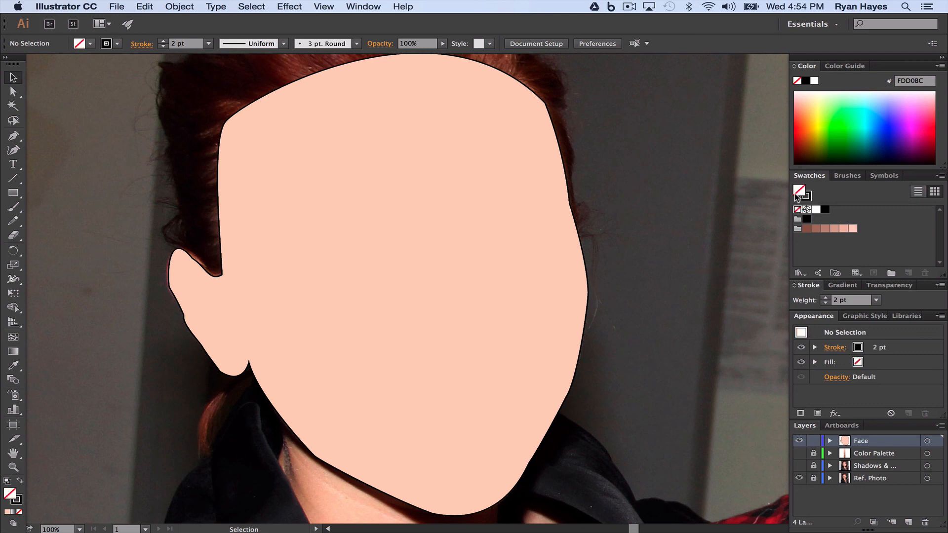
click(506, 232)
click(797, 209)
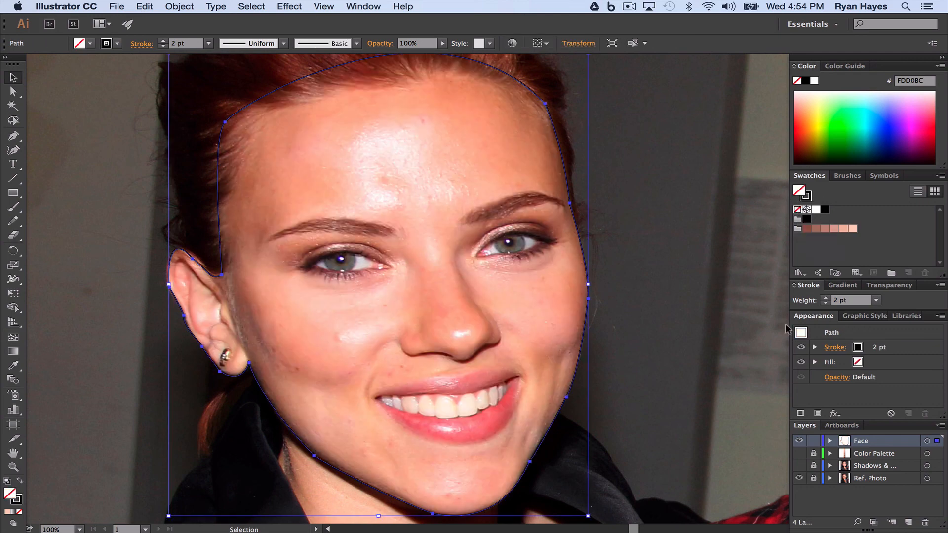
- Lock the Face layer
click(813, 440)
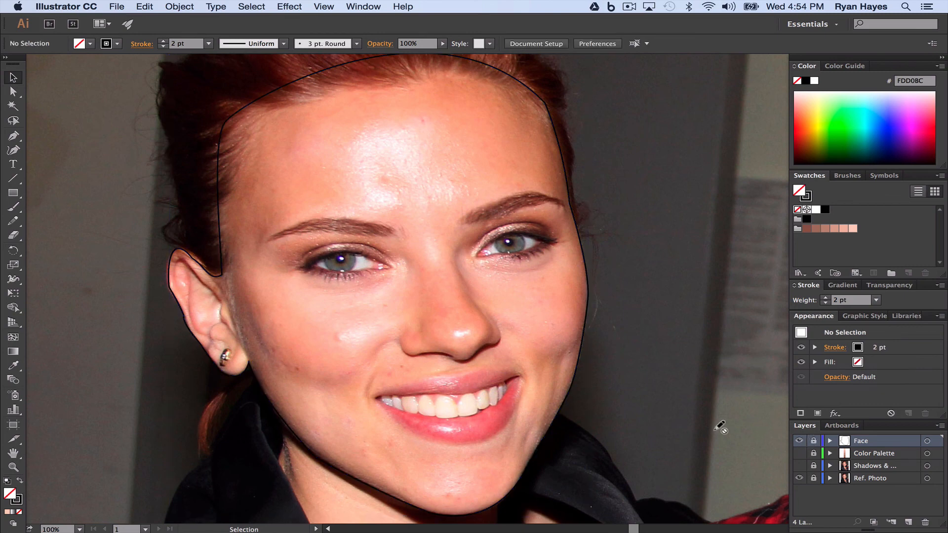